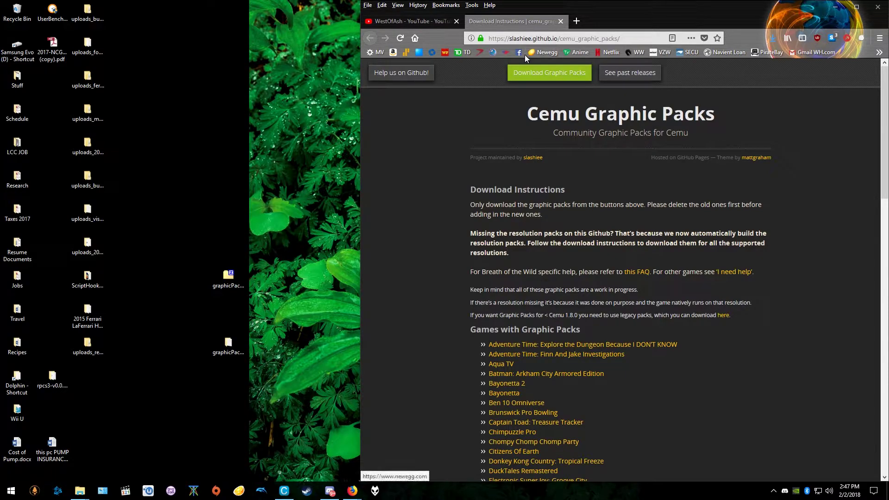
Review the download instructions, supported games list and help sections on the Cemu Graphic Packs page.
{"action": "left_click", "coordinate": [542, 40]}
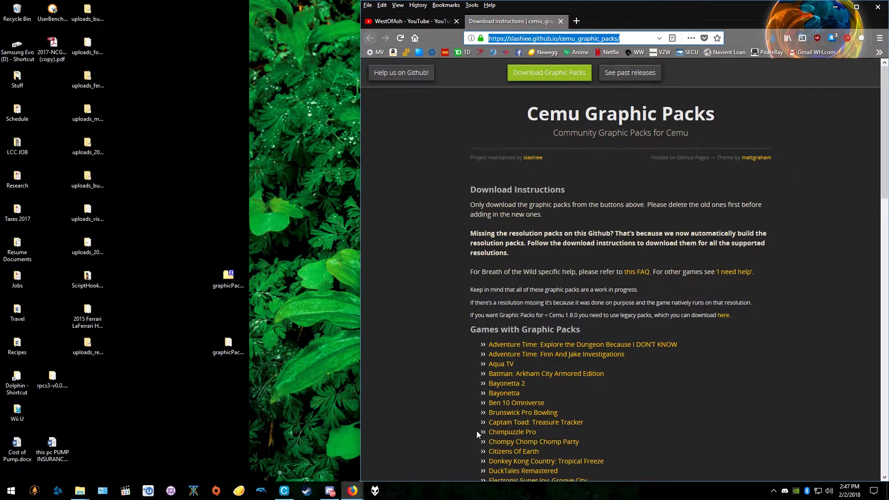
{"action": "scroll", "coordinate": [649, 326], "scroll_direction": "down", "scroll_amount": 10}
{"action": "scroll", "coordinate": [601, 435], "scroll_direction": "up", "scroll_amount": 10}
{"action": "scroll", "coordinate": [672, 343], "scroll_direction": "down", "scroll_amount": 15}
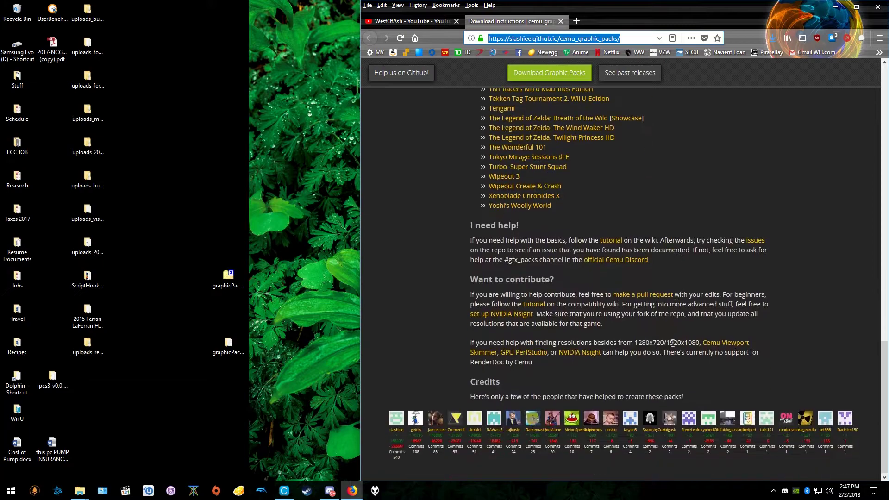
{"action": "left_click", "coordinate": [850, 239]}
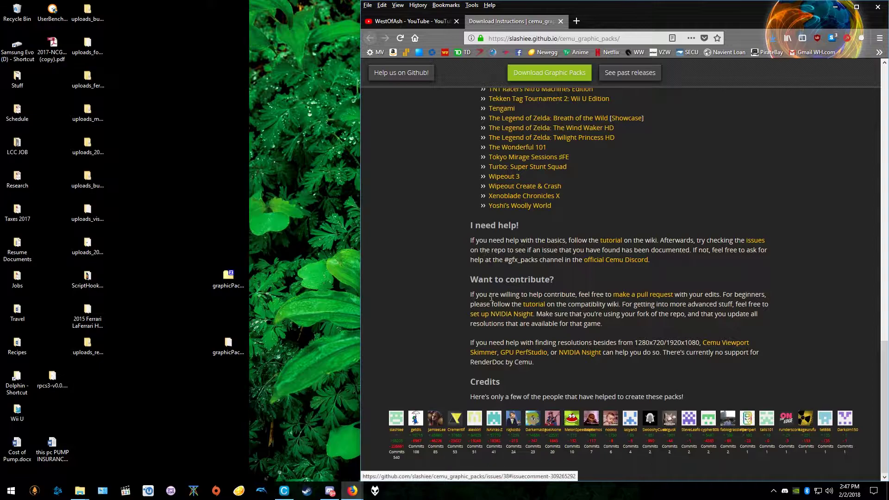
{"action": "scroll", "coordinate": [533, 208], "scroll_direction": "up", "scroll_amount": 4}
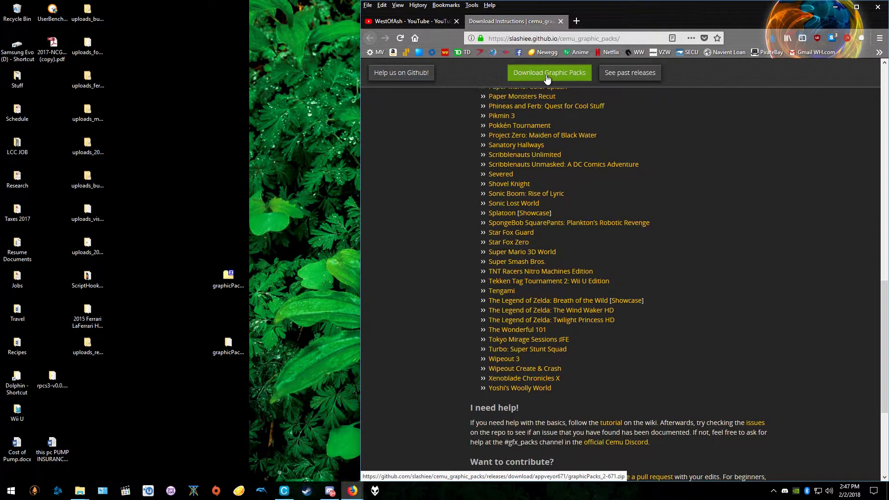
{"action": "left_click", "coordinate": [222, 274]}
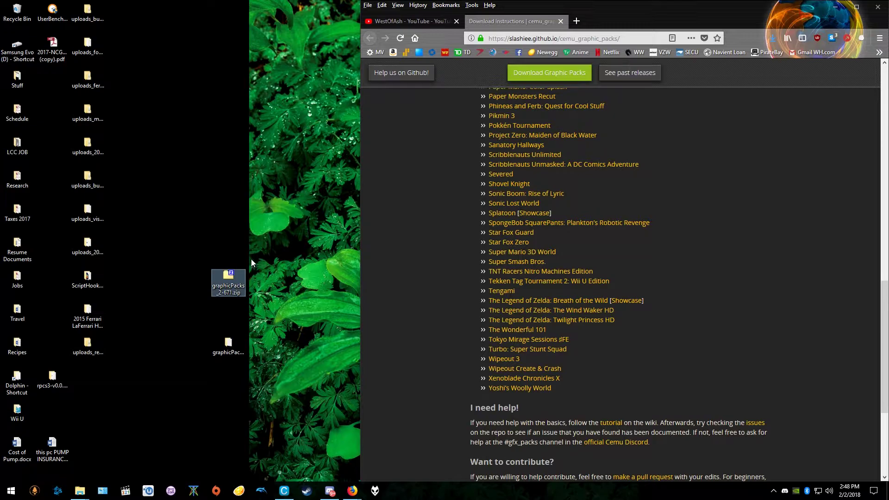
{"action": "right_click", "coordinate": [230, 277]}
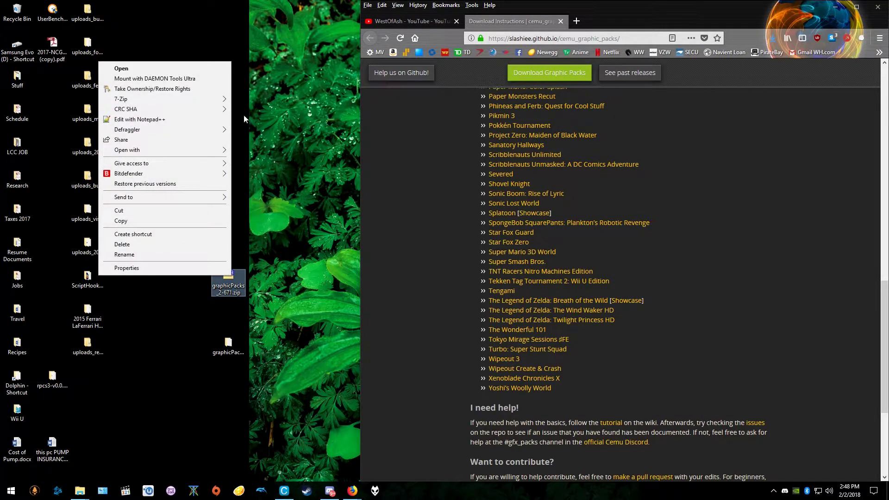
{"action": "mouse_move", "coordinate": [217, 99]}
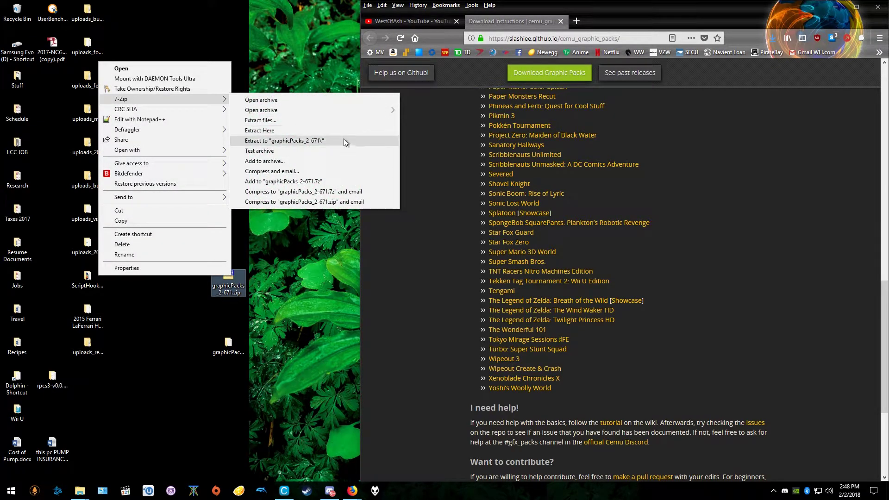
{"action": "left_click", "coordinate": [298, 377]}
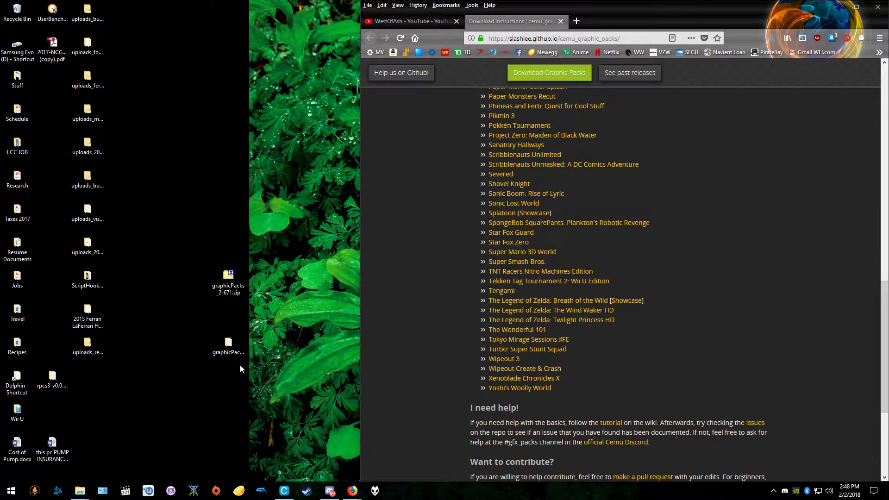
Open the extracted graphicPacks_2-671 folder from the desktop and move its window clear of the browser page.
{"action": "double_click", "coordinate": [228, 346]}
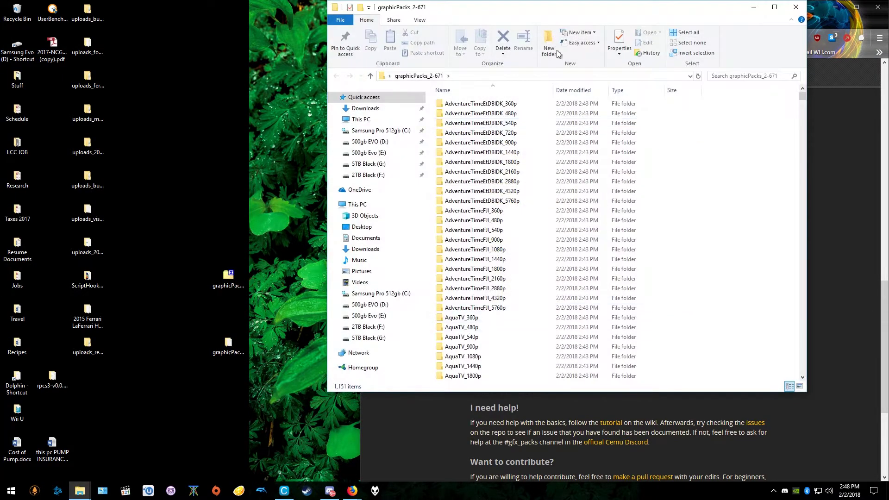
{"action": "left_click_drag", "start_coordinate": [532, 14], "coordinate": [333, 55]}
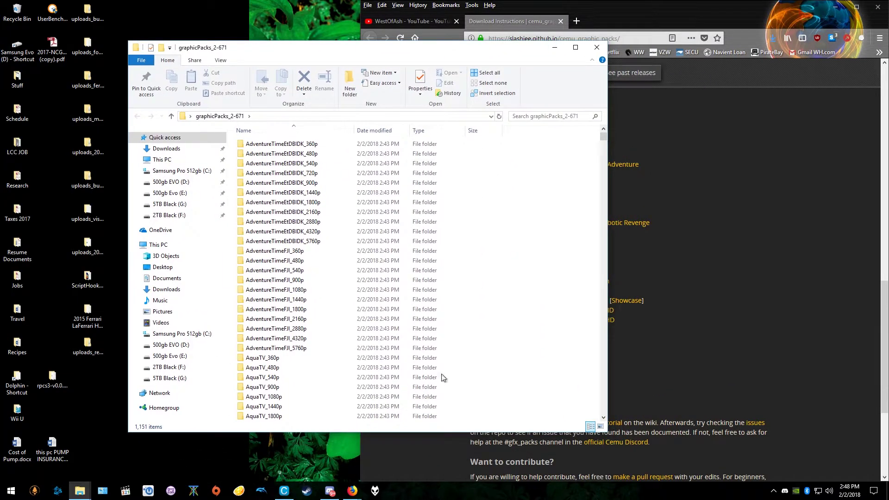
{"action": "left_click", "coordinate": [267, 406]}
{"action": "left_click", "coordinate": [266, 416]}
{"action": "left_click", "coordinate": [269, 300]}
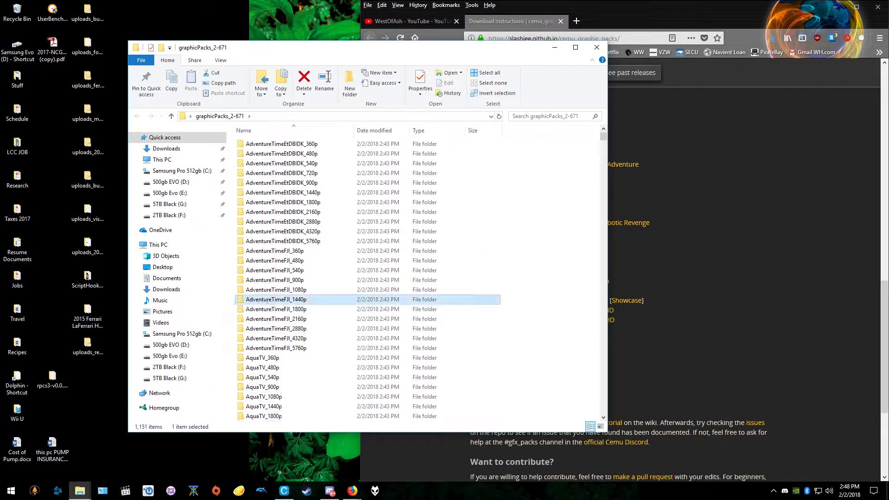
Bring up the WiiU Games folder window and navigate it to the graphicPacks folder in CemU\1.11.3 on the D: drive.
{"action": "left_click", "coordinate": [79, 491]}
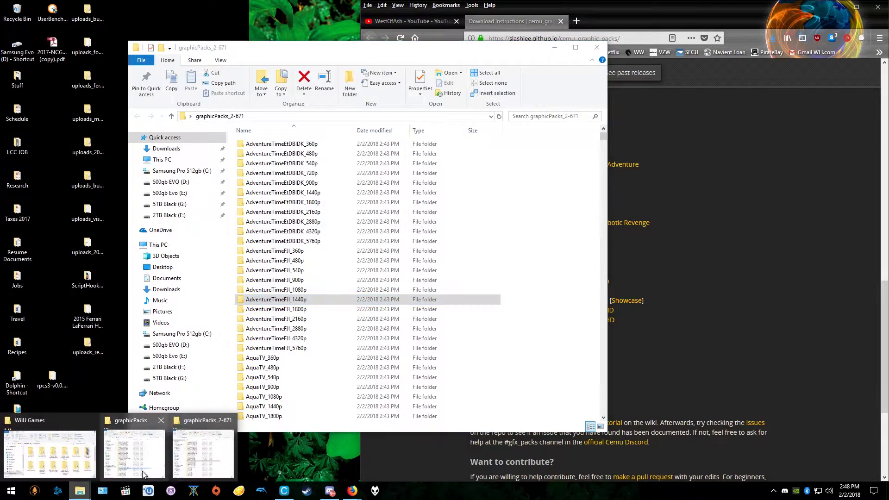
{"action": "left_click", "coordinate": [92, 456]}
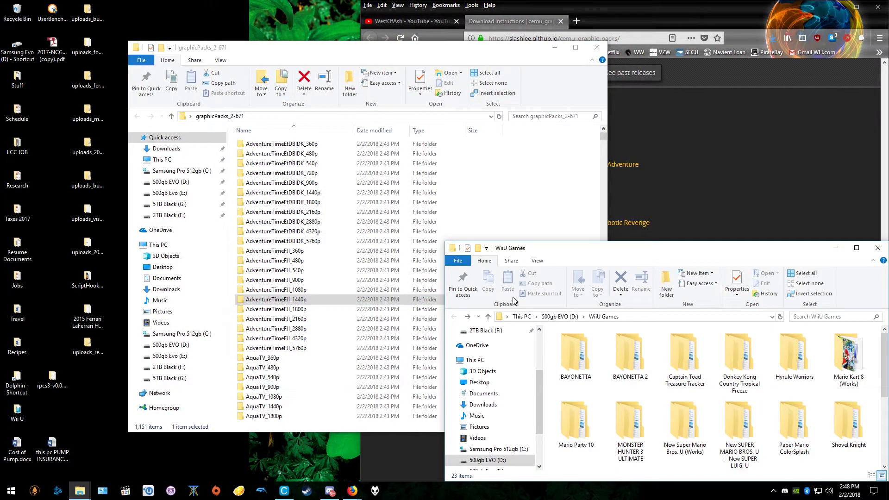
{"action": "left_click", "coordinate": [573, 317]}
{"action": "double_click", "coordinate": [585, 360]}
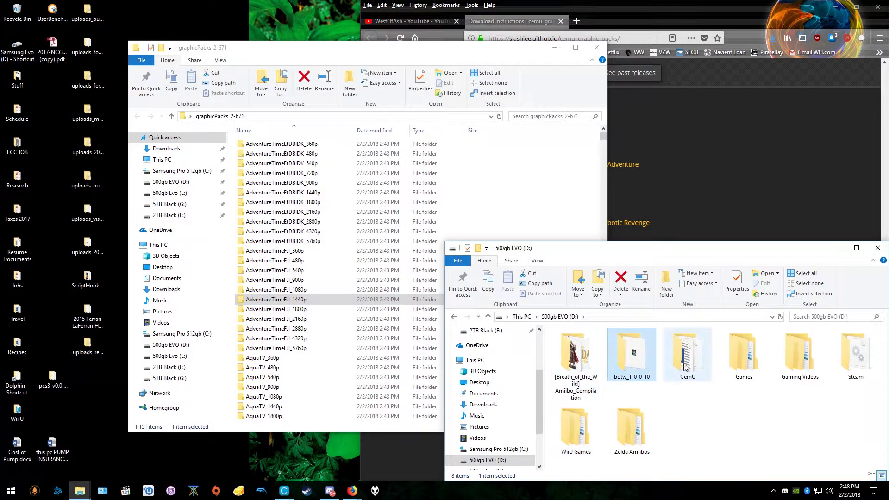
{"action": "double_click", "coordinate": [584, 349]}
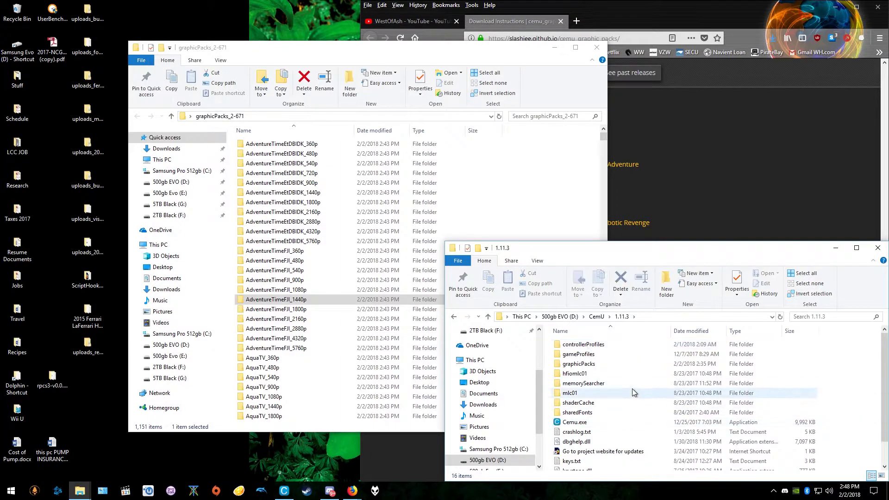
{"action": "left_click_drag", "start_coordinate": [724, 252], "coordinate": [630, 82]}
{"action": "left_click", "coordinate": [422, 198]}
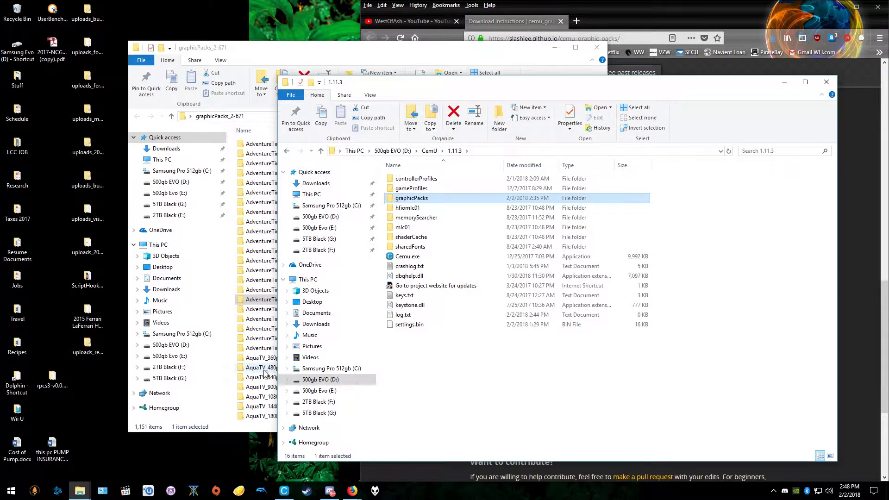
{"action": "double_click", "coordinate": [412, 198]}
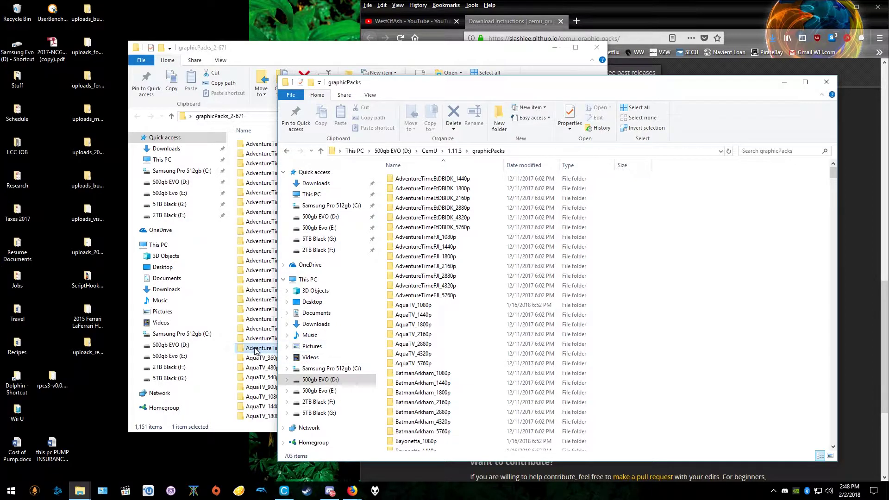
Bring the graphicPacks_2-671 window to the front and examine the resolution and effect packs offered for Breath of the Wild and other games.
{"action": "left_click_drag", "start_coordinate": [255, 45], "coordinate": [234, 59]}
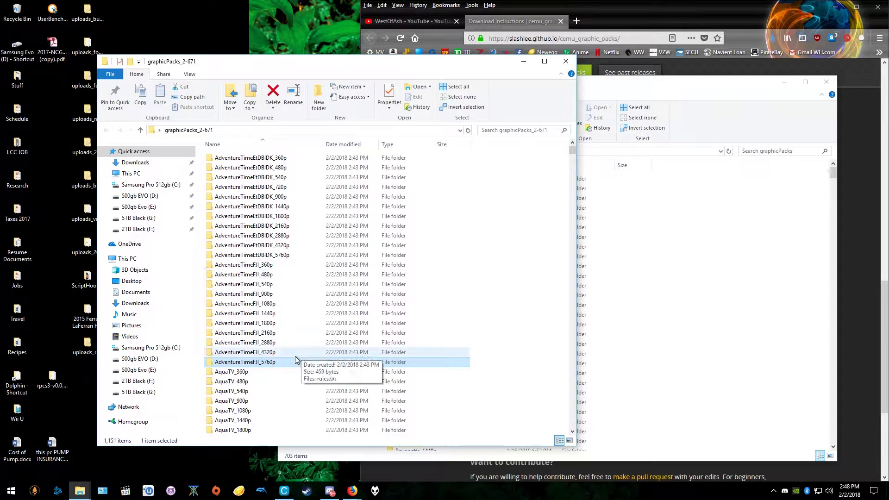
{"action": "scroll", "coordinate": [282, 370], "scroll_direction": "down", "scroll_amount": 20}
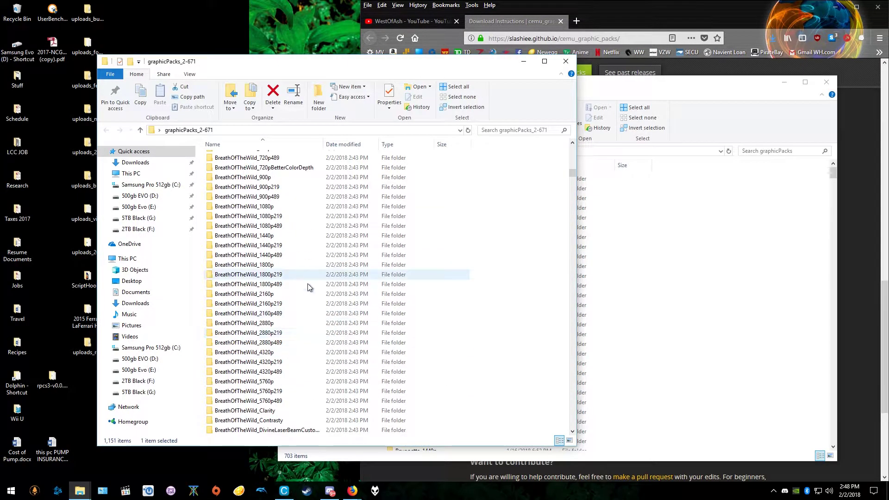
{"action": "left_click", "coordinate": [291, 406]}
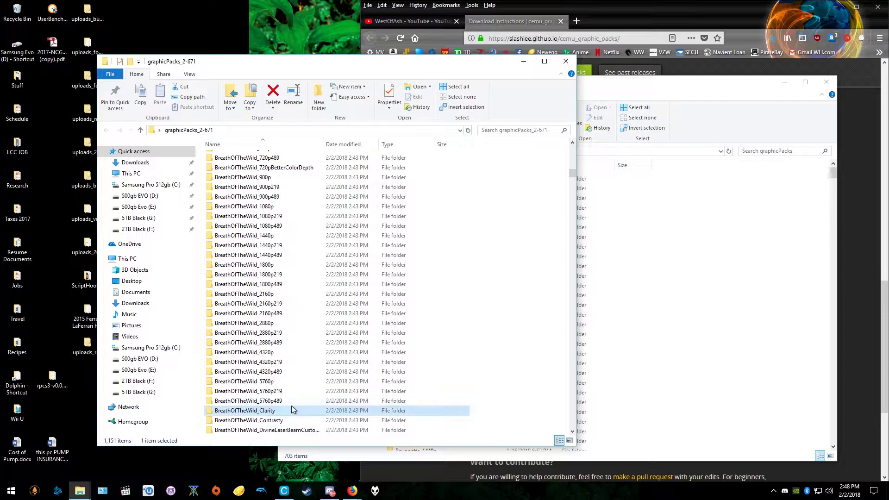
{"action": "left_click", "coordinate": [299, 382]}
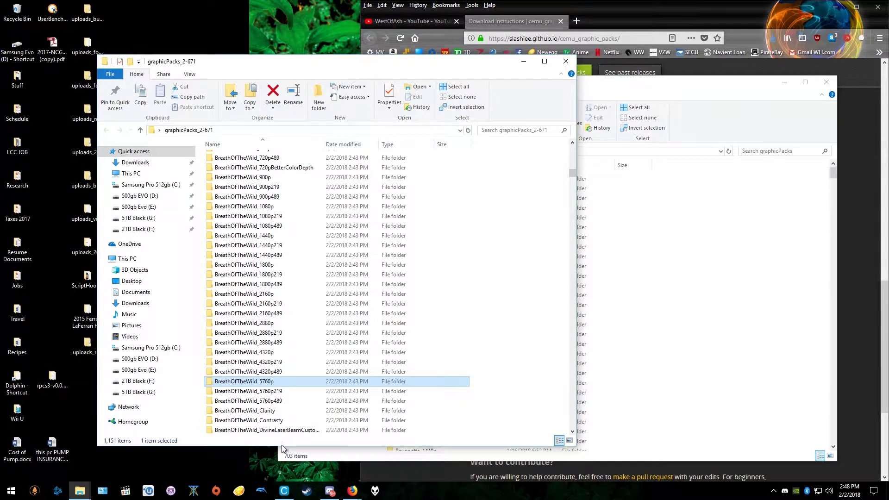
{"action": "left_click", "coordinate": [280, 295]}
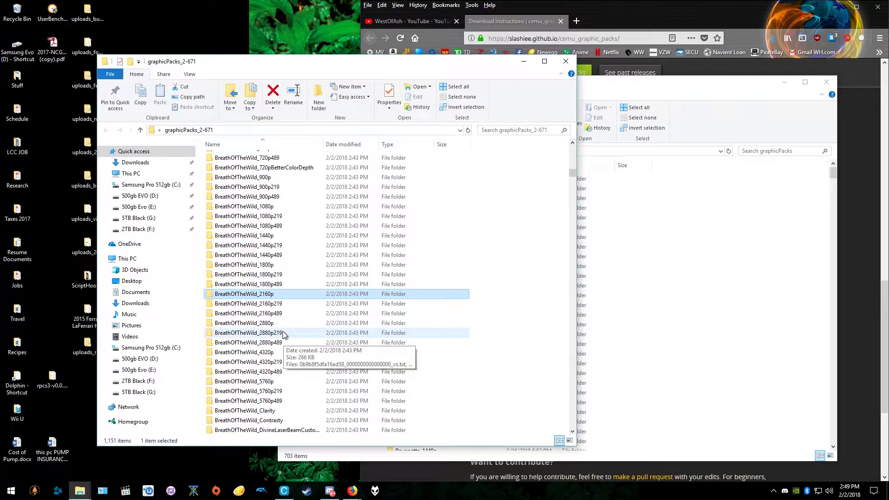
{"action": "scroll", "coordinate": [284, 332], "scroll_direction": "up", "scroll_amount": 12}
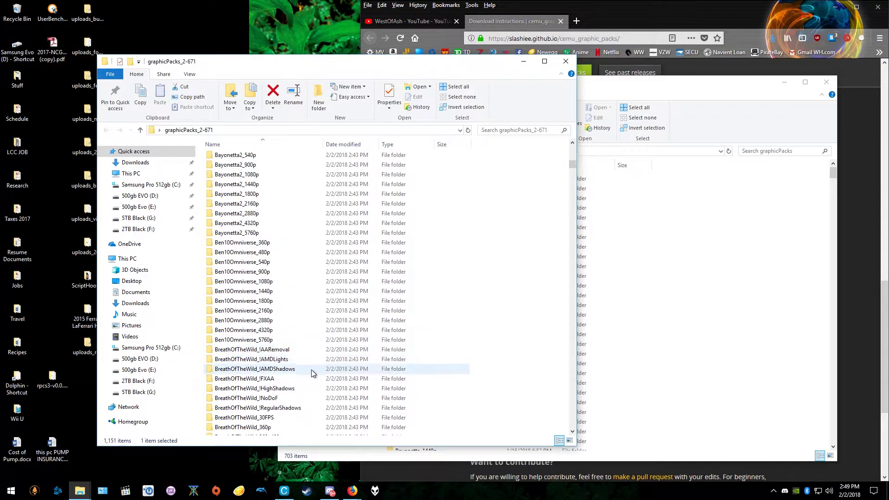
{"action": "scroll", "coordinate": [311, 369], "scroll_direction": "down", "scroll_amount": 20}
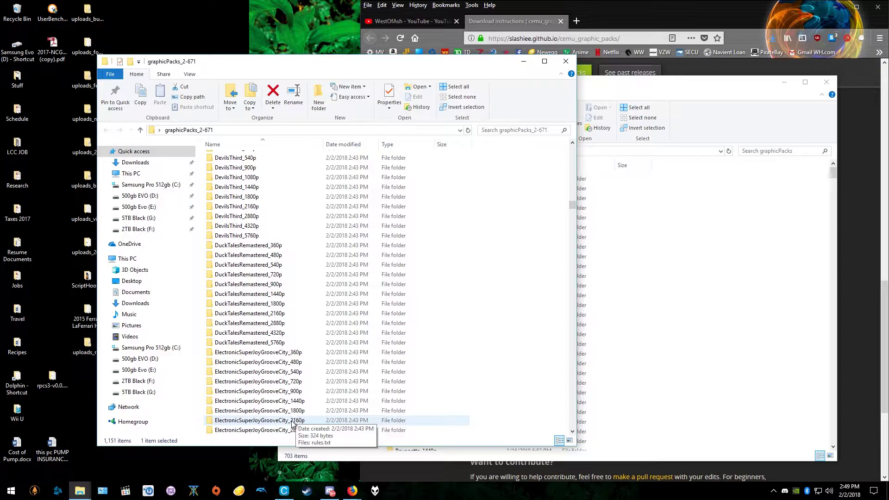
{"action": "scroll", "coordinate": [301, 297], "scroll_direction": "up", "scroll_amount": 9}
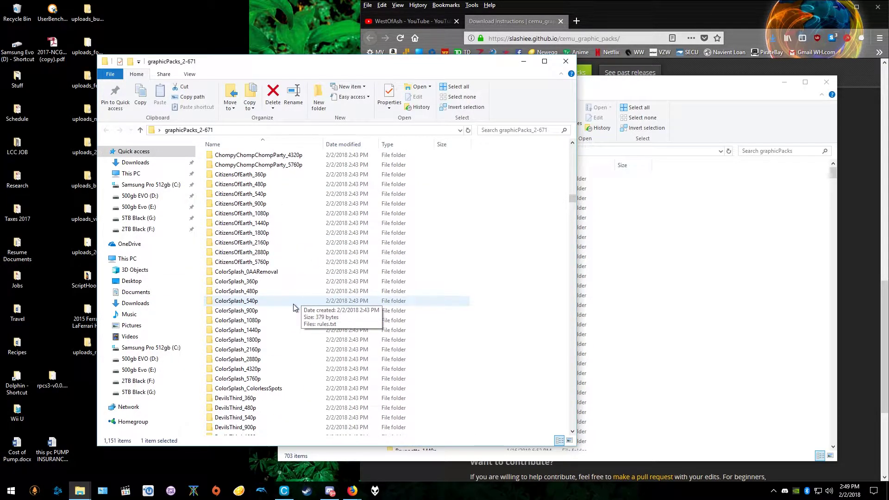
{"action": "scroll", "coordinate": [296, 319], "scroll_direction": "up", "scroll_amount": 5}
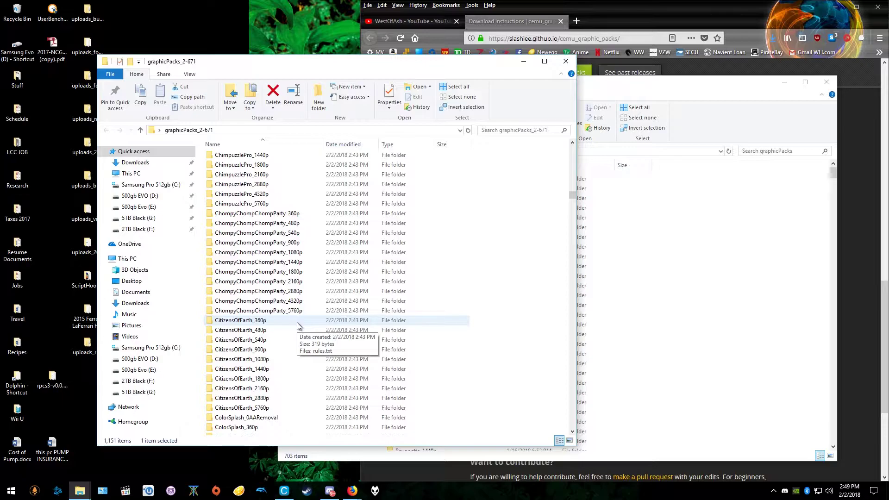
Compare the low and high resolution variants of the CitizensOfEarth packs, then check the neighbouring CaptainToad and ChimpuzzlePro packs.
{"action": "left_click", "coordinate": [263, 378]}
{"action": "left_click", "coordinate": [267, 369]}
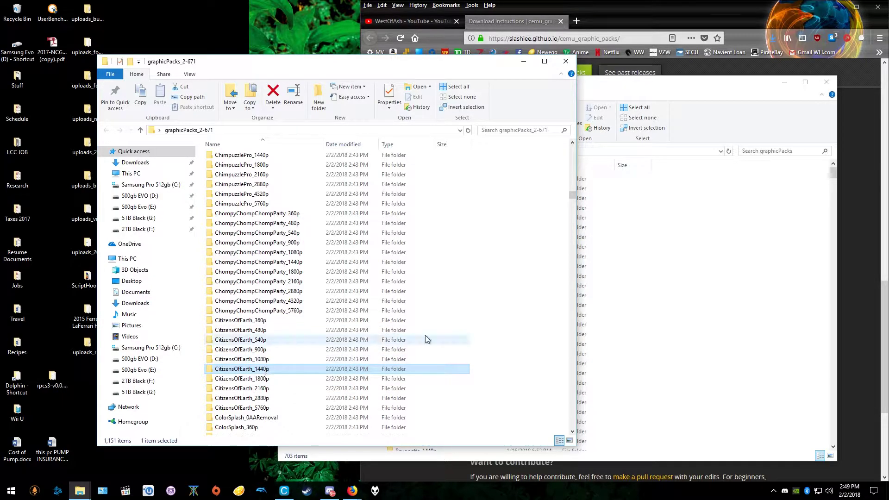
{"action": "left_click_drag", "start_coordinate": [490, 348], "coordinate": [271, 318]}
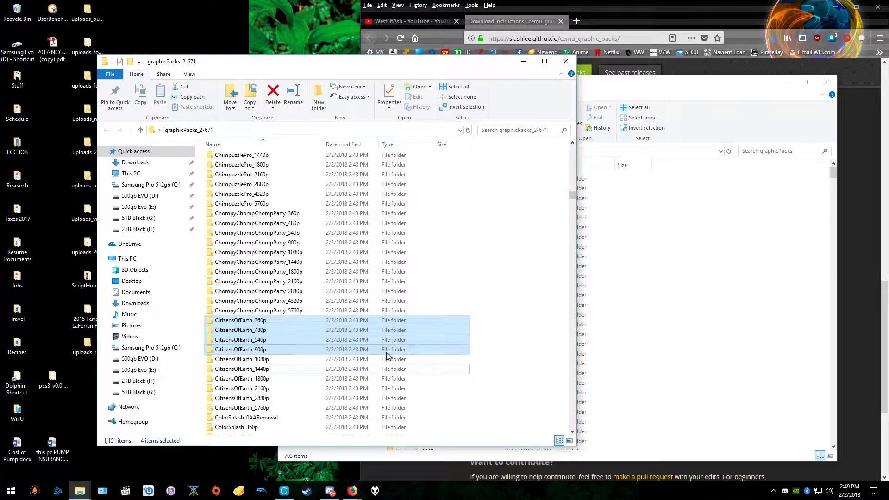
{"action": "left_click", "coordinate": [330, 350]}
{"action": "left_click", "coordinate": [305, 320]}
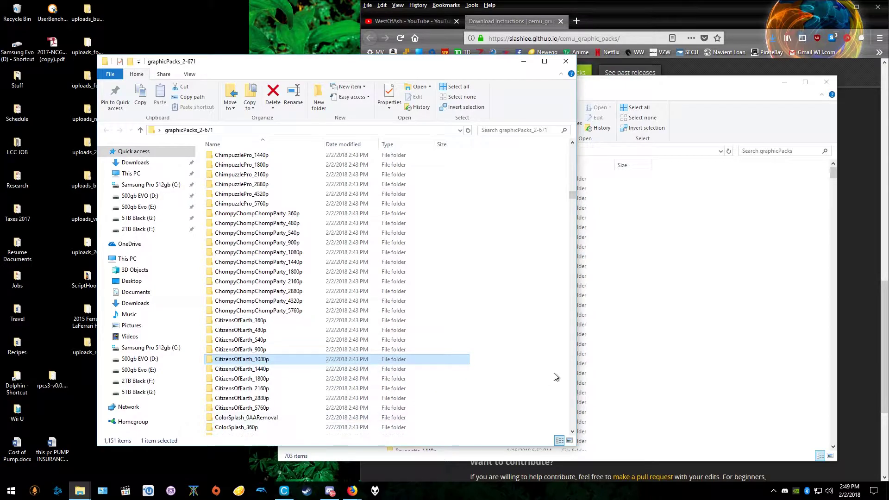
{"action": "left_click_drag", "start_coordinate": [481, 359], "coordinate": [274, 401]}
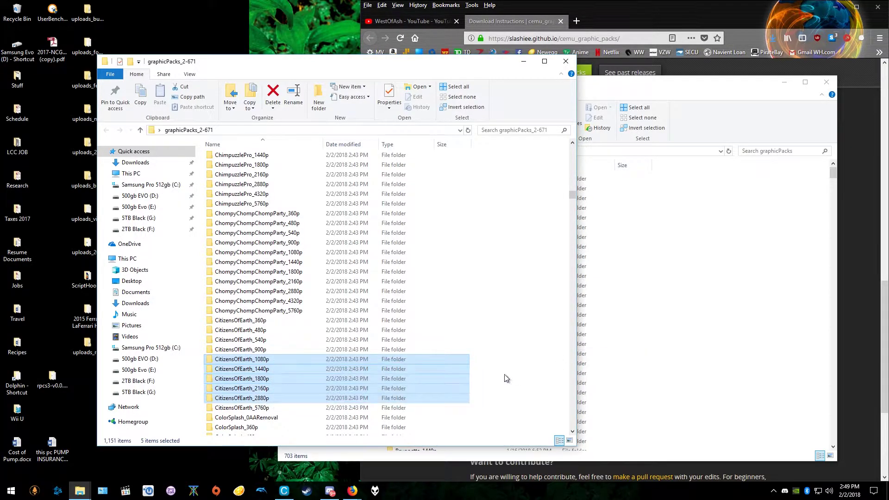
{"action": "left_click", "coordinate": [497, 389]}
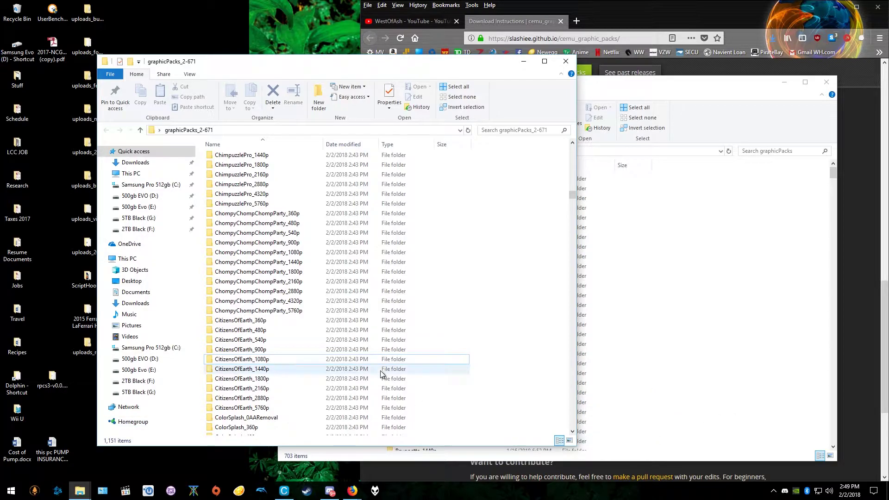
{"action": "left_click", "coordinate": [306, 368]}
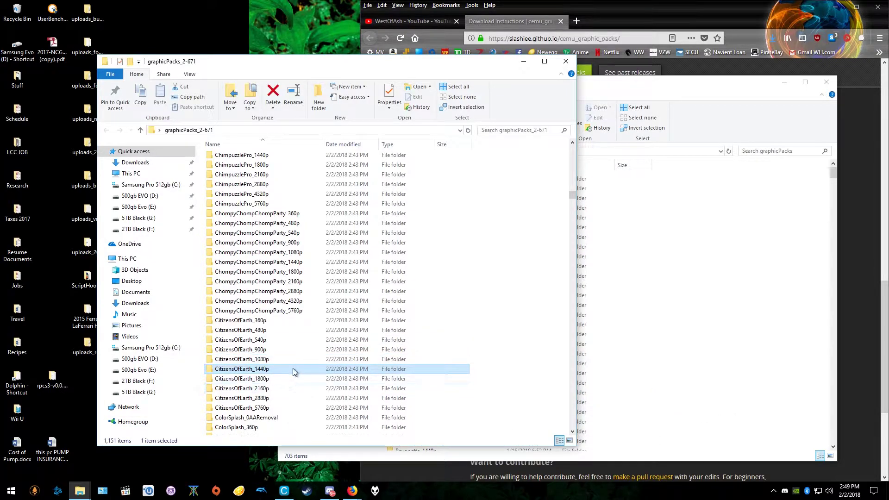
{"action": "left_click", "coordinate": [292, 389]}
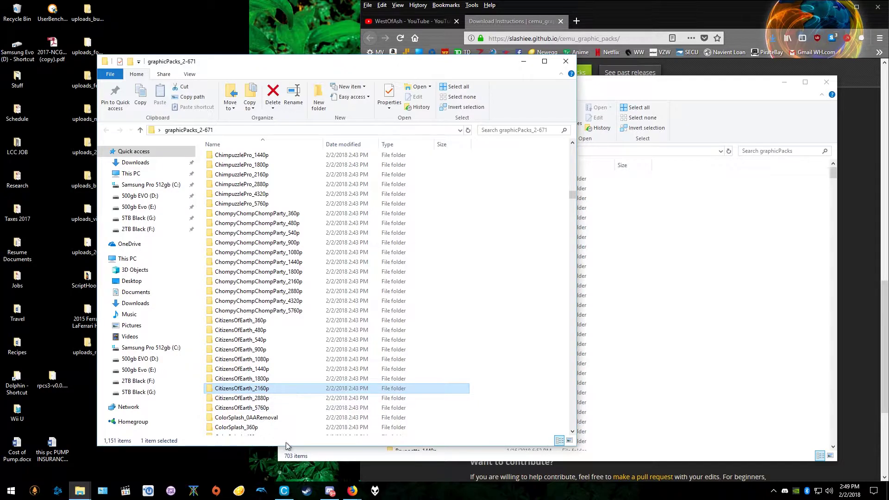
{"action": "scroll", "coordinate": [301, 359], "scroll_direction": "up", "scroll_amount": 4}
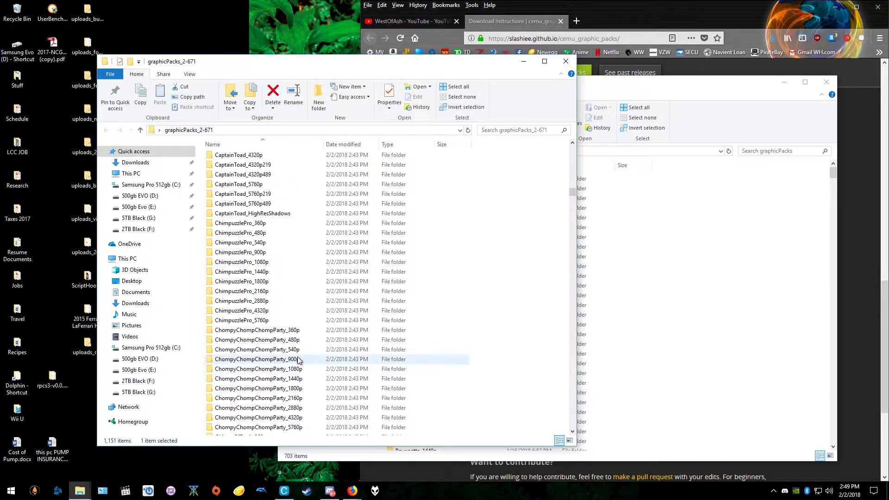
{"action": "scroll", "coordinate": [300, 352], "scroll_direction": "up", "scroll_amount": 4}
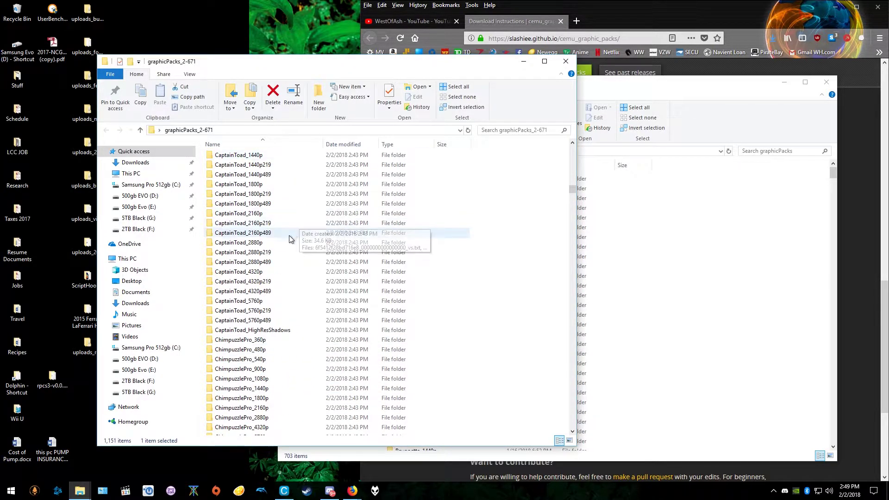
Look further down the downloaded packs and select the folders from ChompyChompChompParty_1800p through ColorSplash_1080p.
{"action": "scroll", "coordinate": [310, 248], "scroll_direction": "down", "scroll_amount": 6}
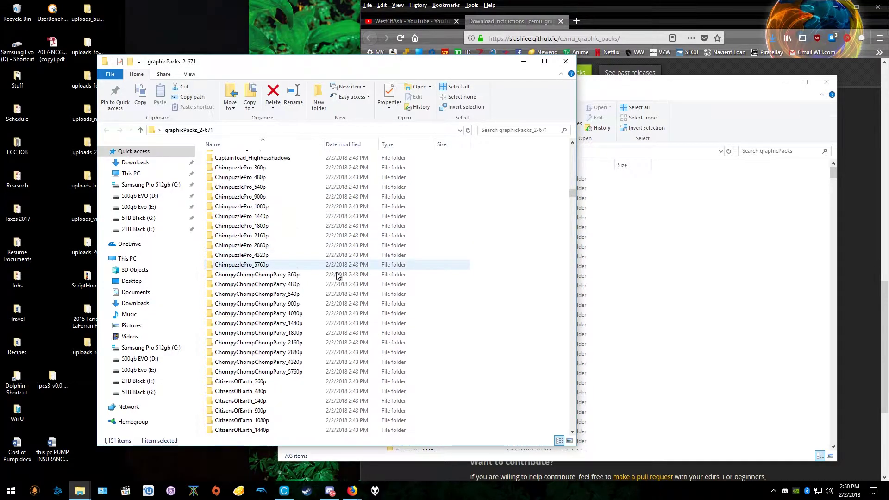
{"action": "scroll", "coordinate": [534, 366], "scroll_direction": "down", "scroll_amount": 4}
{"action": "left_click_drag", "start_coordinate": [480, 214], "coordinate": [259, 414]}
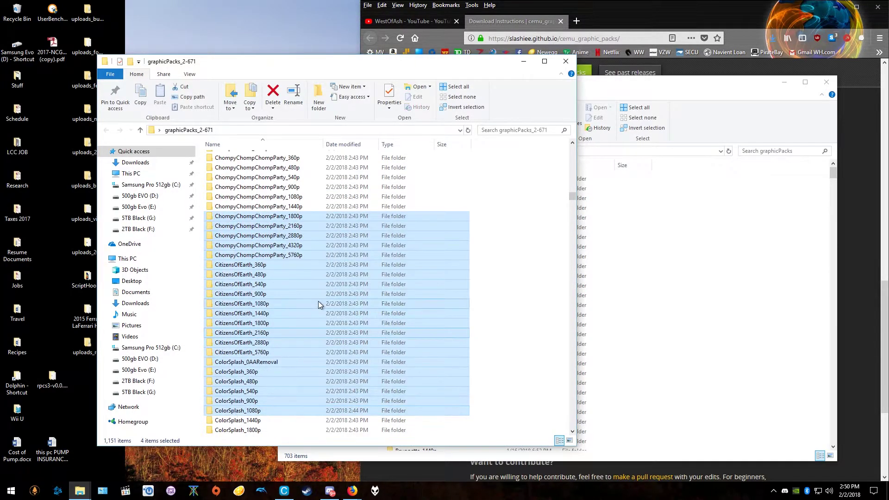
{"action": "left_click_drag", "start_coordinate": [219, 346], "coordinate": [311, 349]}
Switch to Cemu's graphicPacks folder and open the rules.txt file of the Bayonetta_2160p pack.
{"action": "left_click", "coordinate": [644, 325]}
{"action": "scroll", "coordinate": [449, 366], "scroll_direction": "down", "scroll_amount": 4}
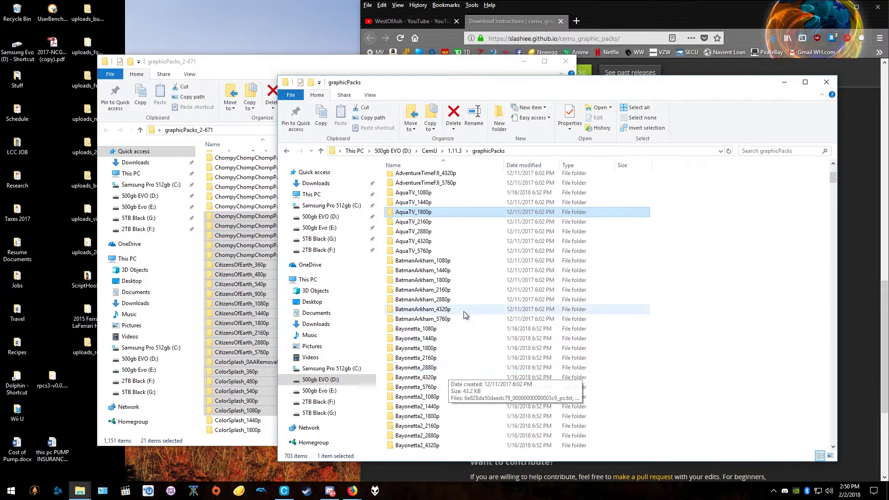
{"action": "double_click", "coordinate": [436, 358]}
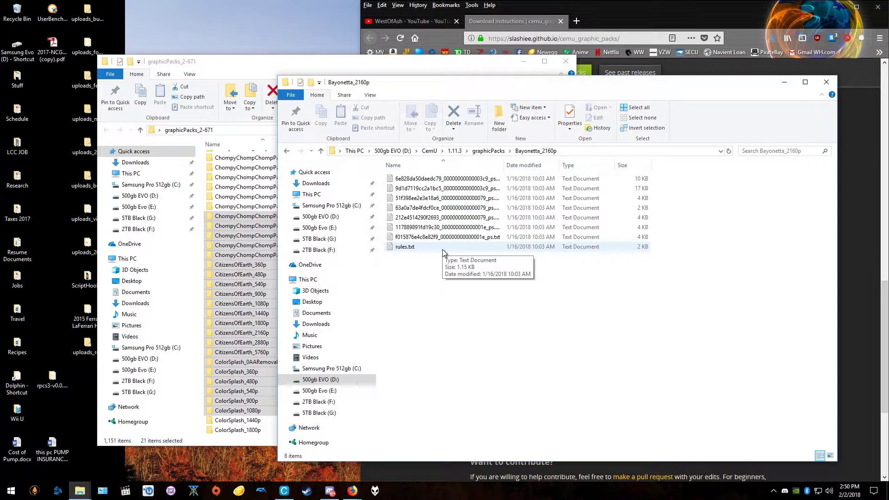
{"action": "double_click", "coordinate": [443, 249]}
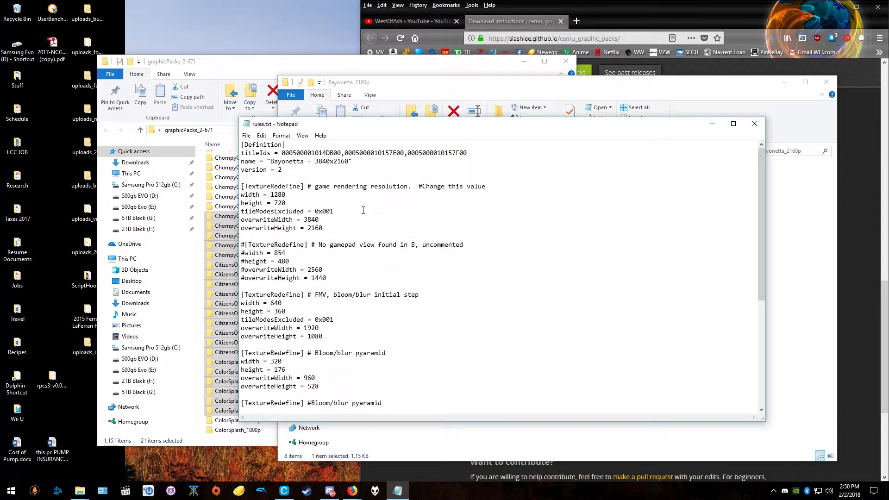
Examine the game rendering resolution section of rules.txt, comparing the base width and height with the overwriteWidth and overwriteHeight values.
{"action": "left_click_drag", "start_coordinate": [408, 192], "coordinate": [312, 187]}
{"action": "left_click", "coordinate": [397, 184]}
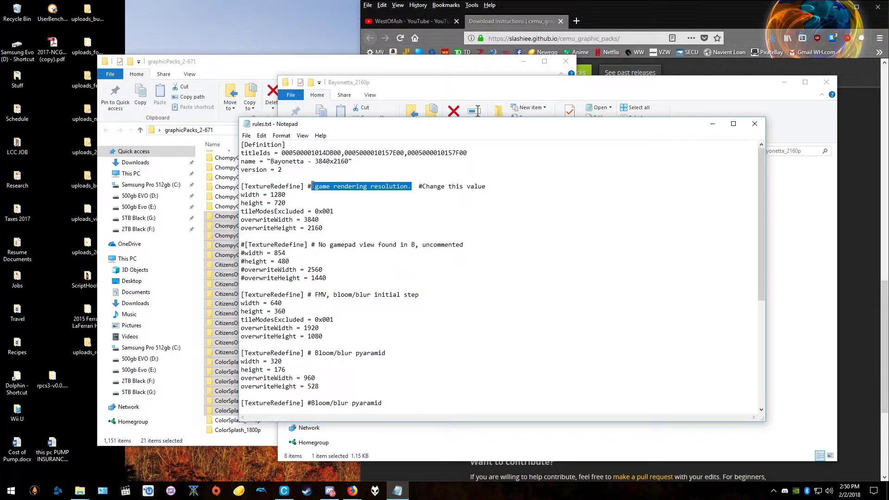
{"action": "left_click", "coordinate": [304, 211]}
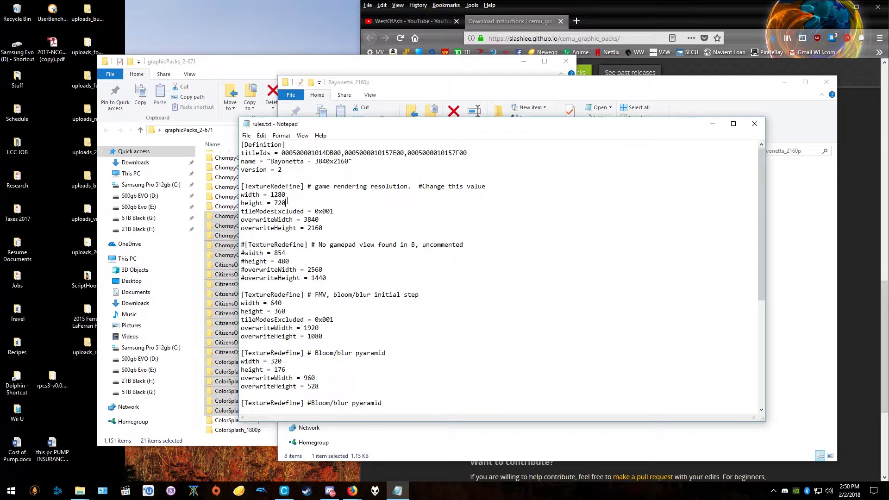
{"action": "left_click_drag", "start_coordinate": [287, 201], "coordinate": [270, 195]}
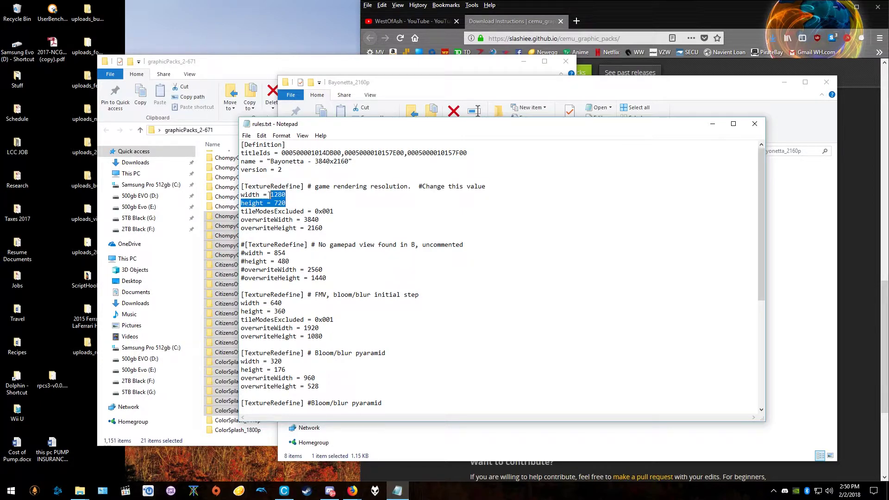
{"action": "left_click", "coordinate": [311, 195]}
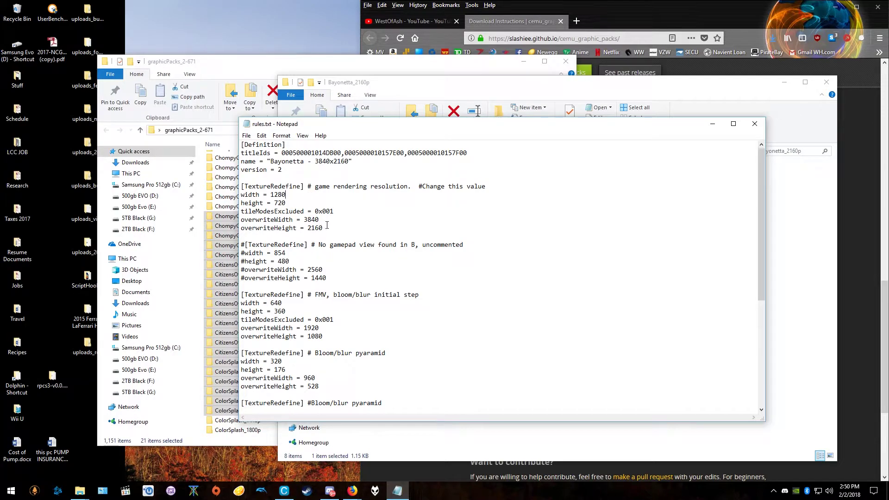
{"action": "left_click_drag", "start_coordinate": [327, 228], "coordinate": [306, 230]}
{"action": "left_click", "coordinate": [335, 229]}
{"action": "left_click_drag", "start_coordinate": [297, 203], "coordinate": [271, 197]}
{"action": "left_click", "coordinate": [343, 229]}
{"action": "left_click_drag", "start_coordinate": [332, 228], "coordinate": [305, 220]}
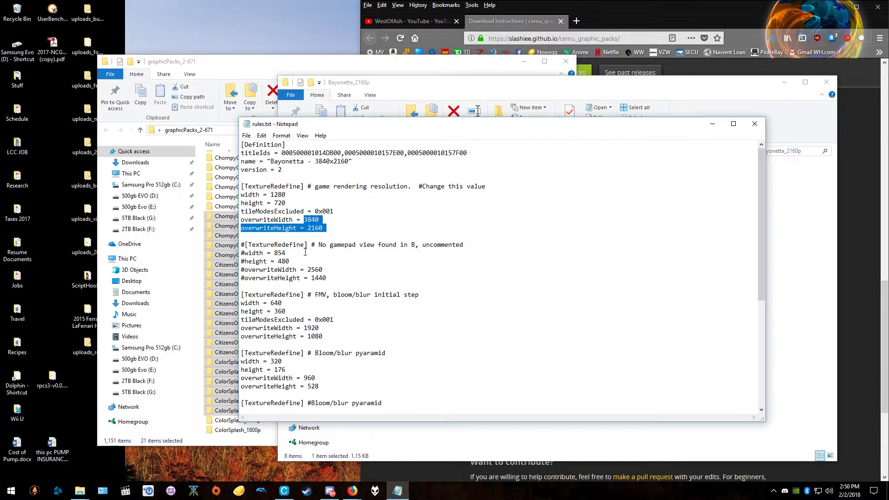
{"action": "left_click", "coordinate": [350, 225]}
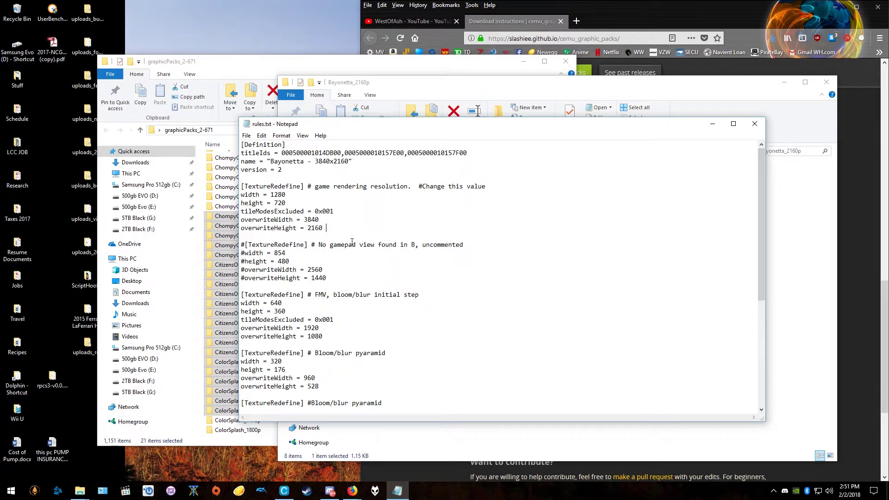
Review the gamepad, FMV and bloom/blur sections through the end of rules.txt, and close the file.
{"action": "left_click_drag", "start_coordinate": [331, 278], "coordinate": [307, 270]}
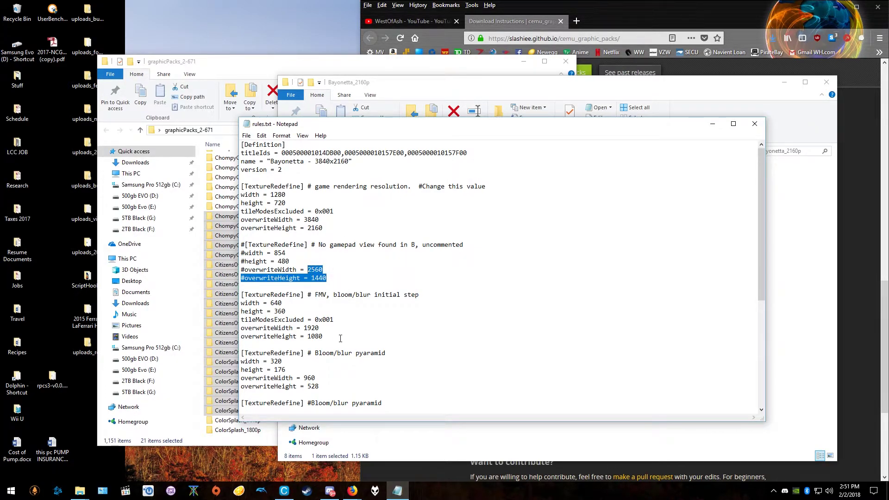
{"action": "scroll", "coordinate": [352, 310], "scroll_direction": "down", "scroll_amount": 1}
{"action": "left_click", "coordinate": [356, 295]}
{"action": "scroll", "coordinate": [352, 287], "scroll_direction": "down", "scroll_amount": 3}
{"action": "scroll", "coordinate": [317, 279], "scroll_direction": "down", "scroll_amount": 2}
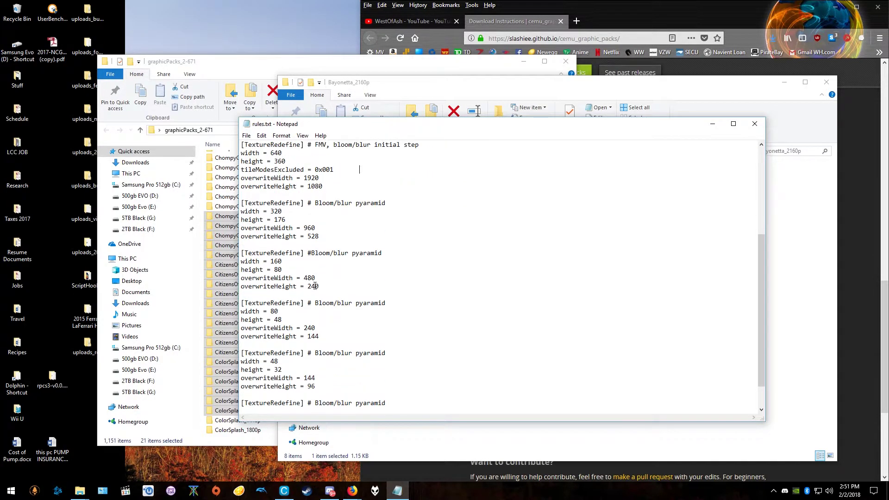
{"action": "scroll", "coordinate": [325, 227], "scroll_direction": "down", "scroll_amount": 2}
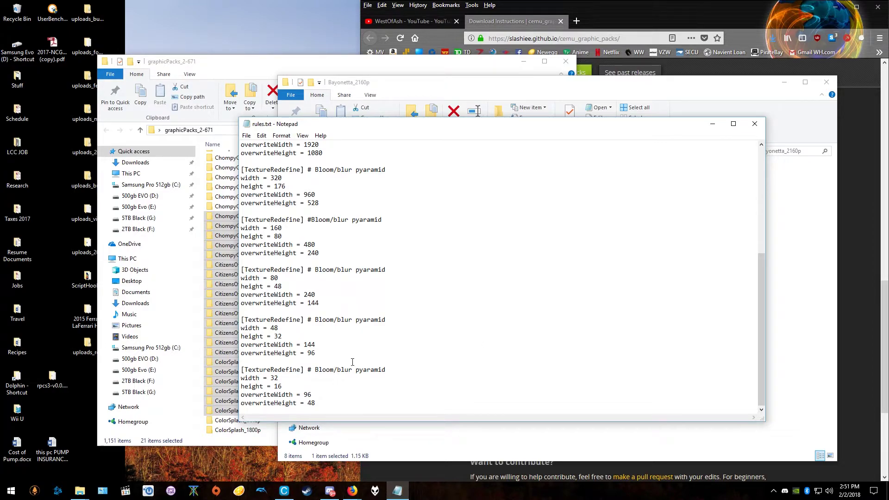
{"action": "left_click", "coordinate": [750, 123]}
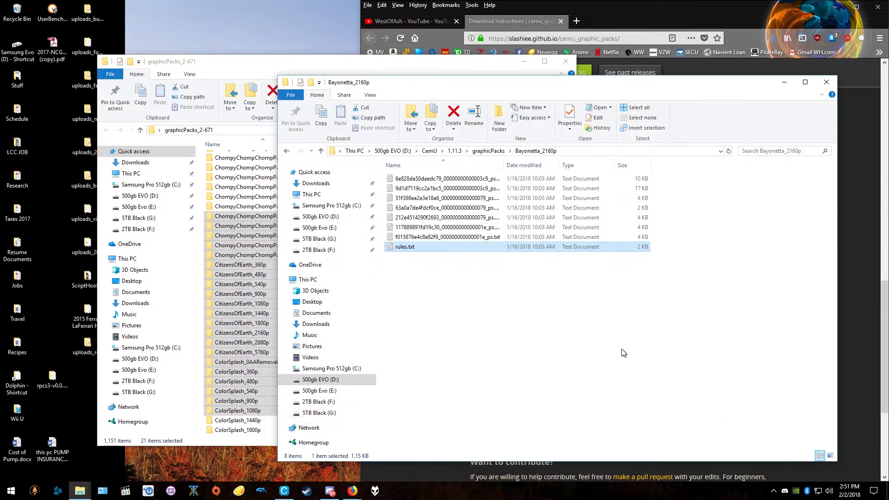
Go back to the graphicPacks folder and reopen rules.txt from the Bayonetta_2160p pack.
{"action": "left_click", "coordinate": [561, 322]}
{"action": "left_click", "coordinate": [287, 151]}
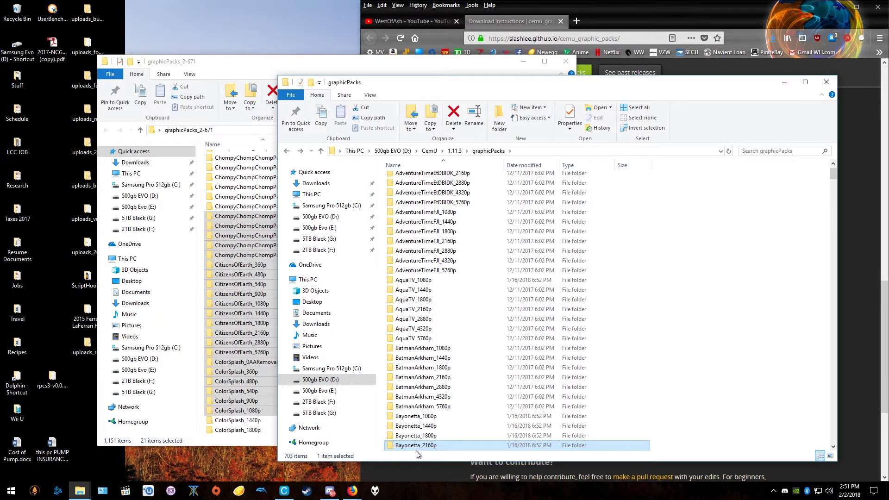
{"action": "key", "text": "Down"}
{"action": "key", "text": "Down"}
{"action": "double_click", "coordinate": [419, 426]}
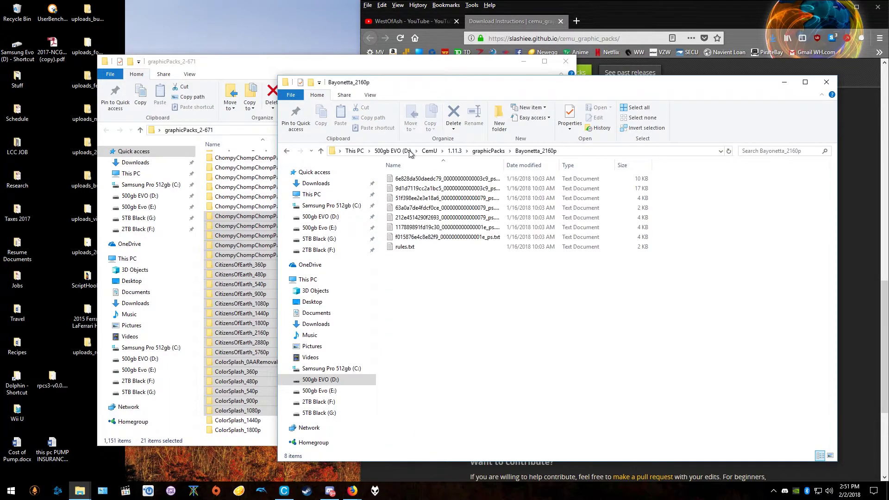
{"action": "double_click", "coordinate": [419, 246]}
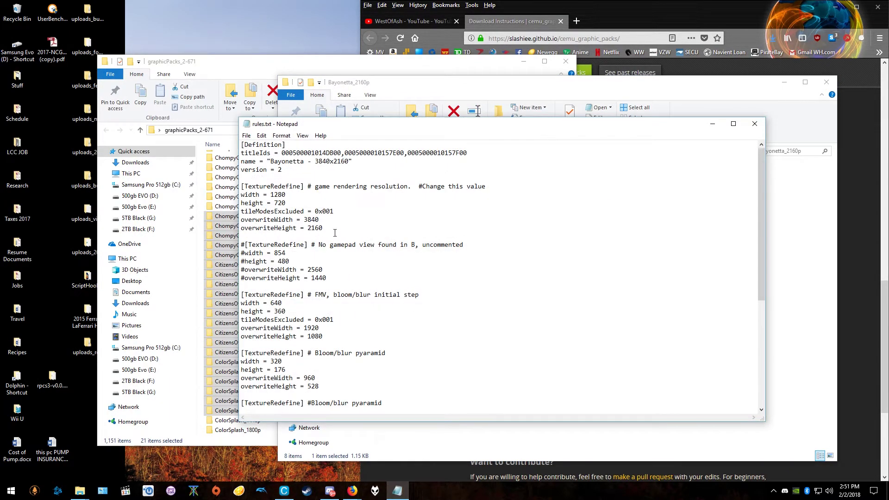
Try 1600 as the overwriteHeight of the game rendering resolution, put 2160 back and close rules.txt without saving.
{"action": "left_click_drag", "start_coordinate": [333, 230], "coordinate": [318, 230]}
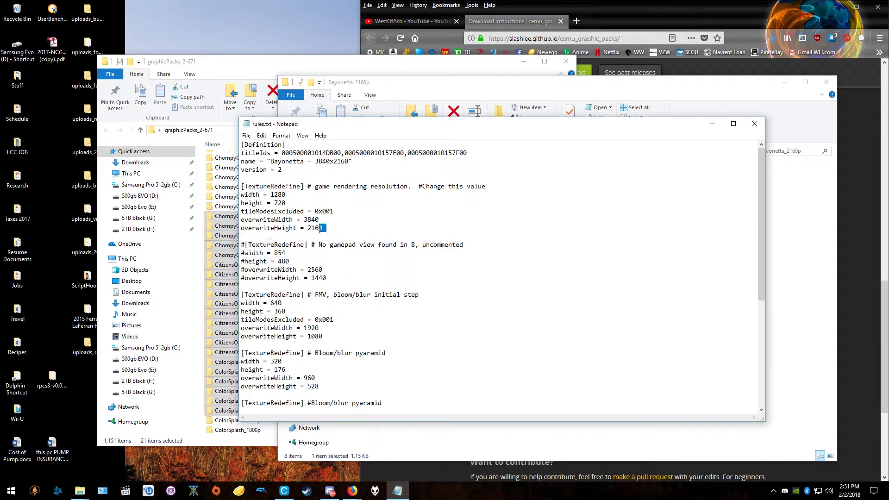
{"action": "left_click", "coordinate": [355, 228]}
{"action": "left_click_drag", "start_coordinate": [322, 220], "coordinate": [306, 230]}
{"action": "type", "text": "1600"}
{"action": "key", "text": "BackSpace"}
{"action": "key", "text": "BackSpace"}
{"action": "key", "text": "BackSpace"}
{"action": "key", "text": "BackSpace"}
{"action": "type", "text": "2160"}
{"action": "left_click", "coordinate": [754, 123]}
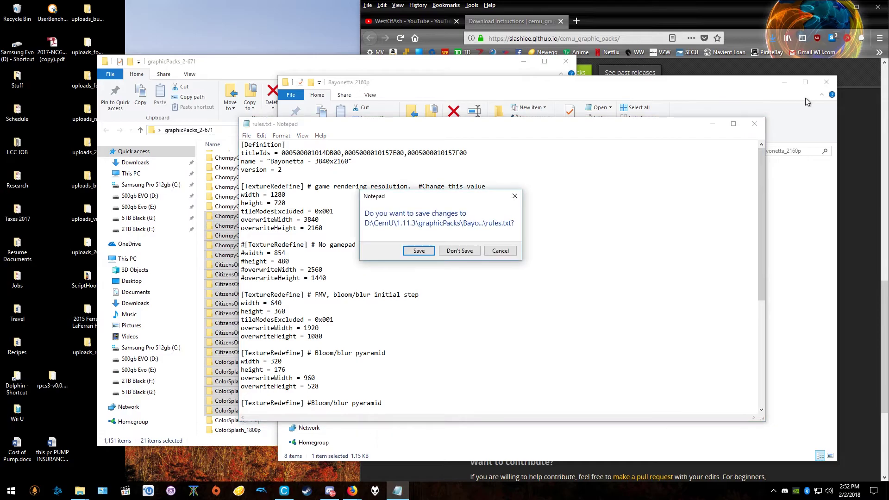
{"action": "left_click", "coordinate": [448, 252]}
Close the Bayonetta_2160p and graphicPacks_2-671 folder windows and locate the extracted graphicPacks_2-671 folder on the desktop.
{"action": "left_click", "coordinate": [826, 82]}
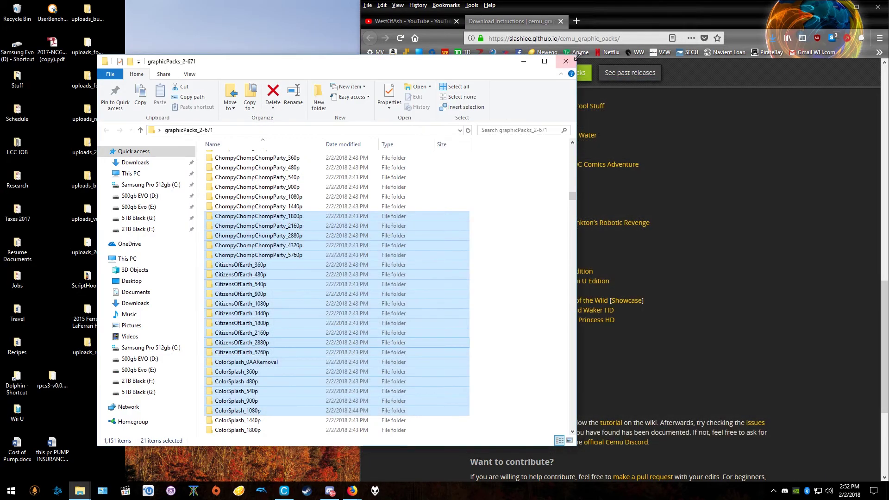
{"action": "left_click", "coordinate": [566, 61]}
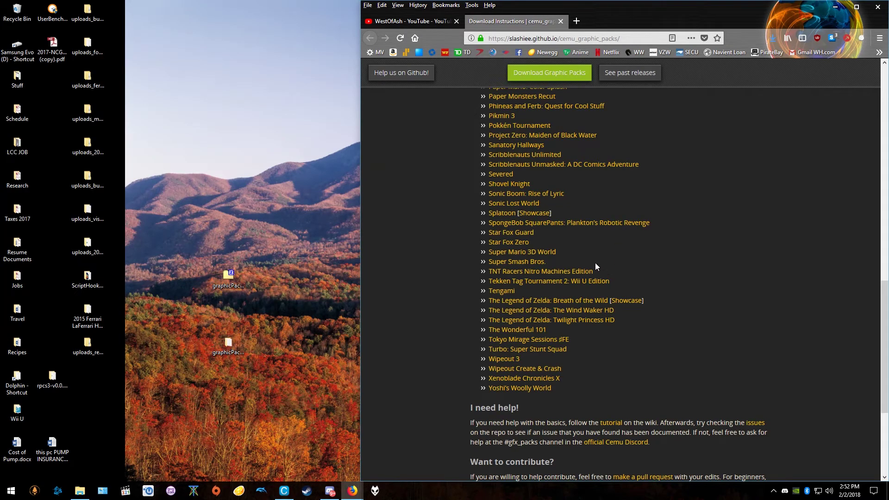
{"action": "left_click", "coordinate": [228, 346]}
{"action": "left_click", "coordinate": [243, 370]}
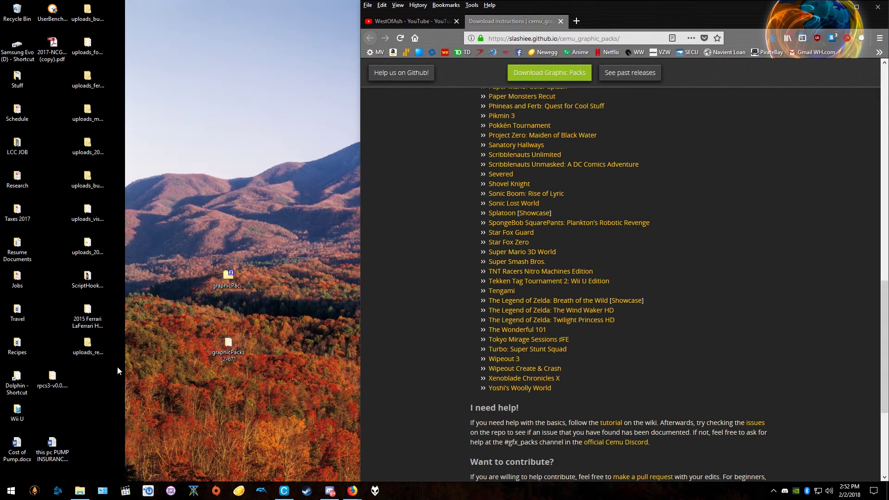